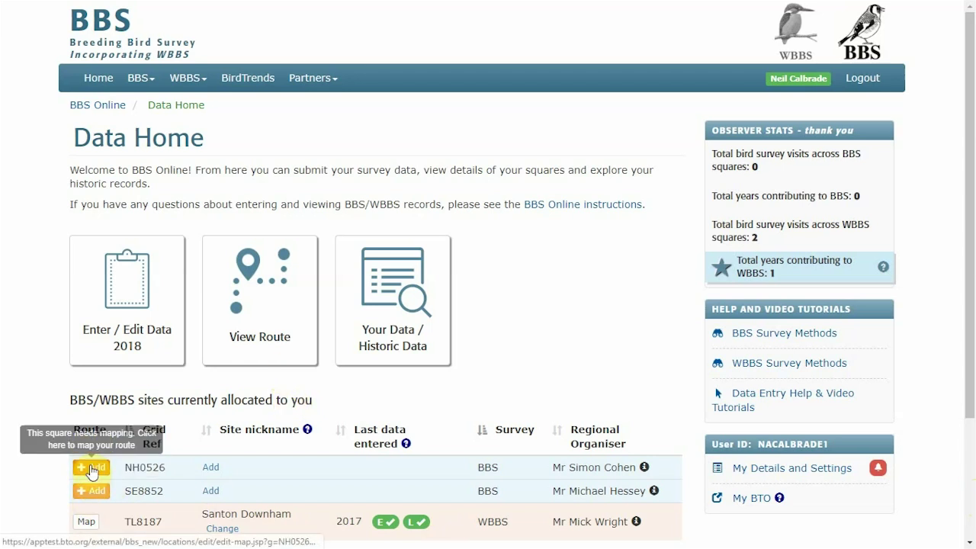
- Start mapping the route for square SE8852 from View Route and dismiss the mapping help
click(274, 319)
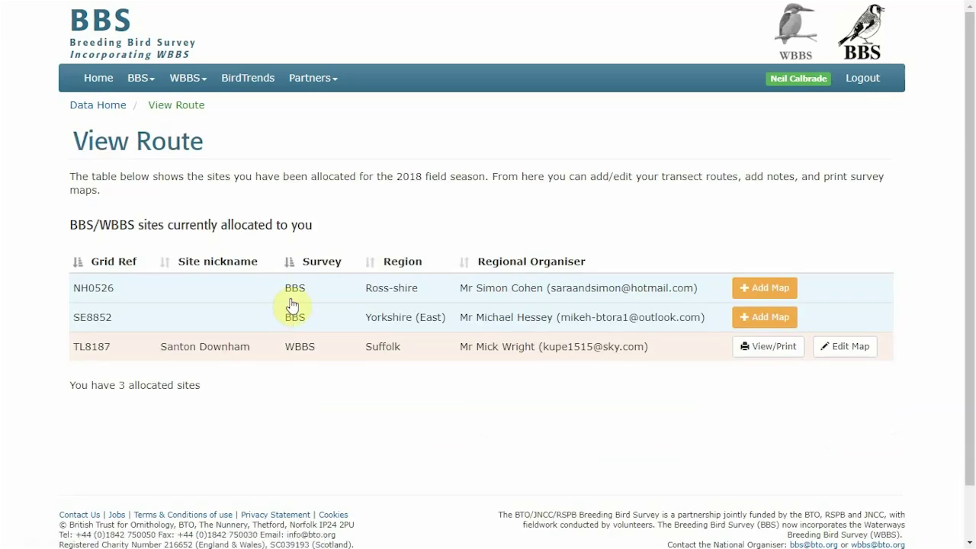
click(761, 318)
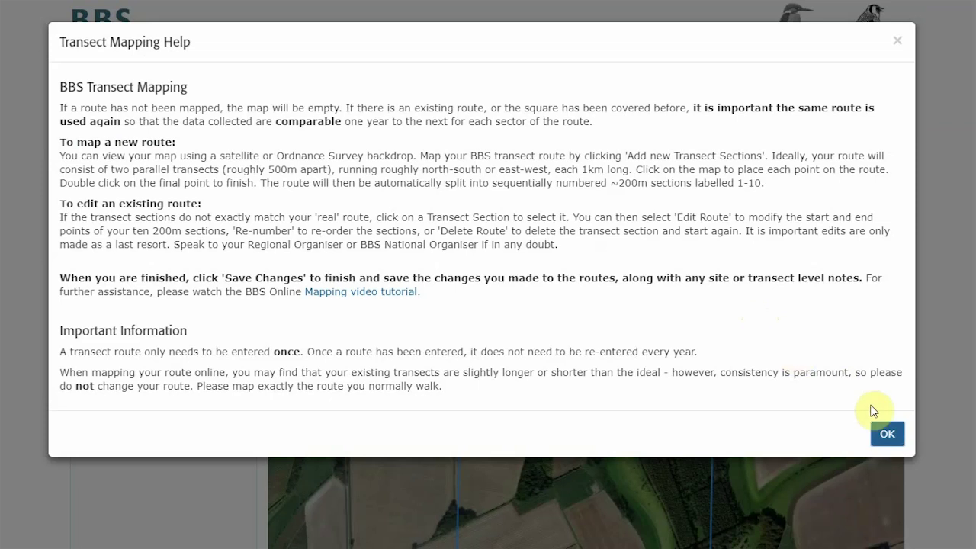
click(893, 442)
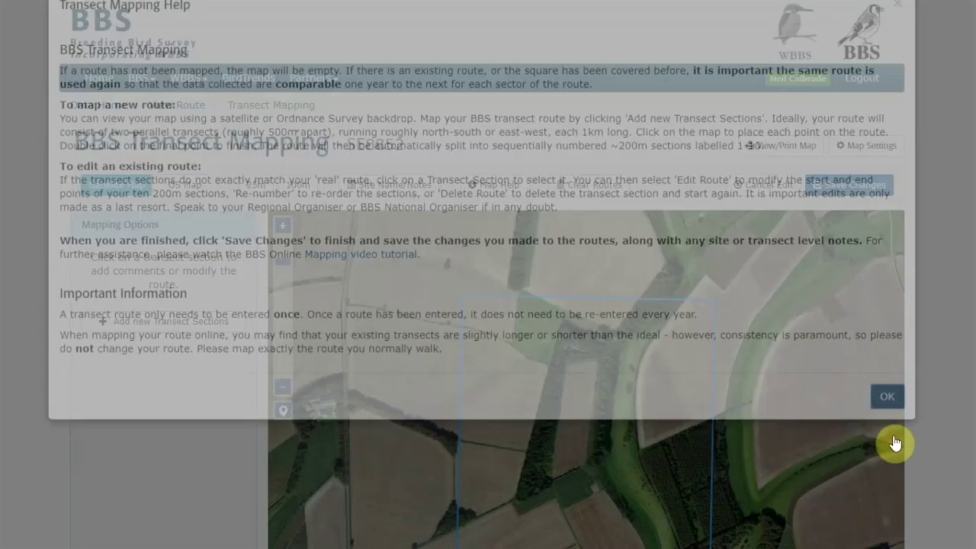
- Switch the SE8852 map backdrop from satellite imagery to the OS Map layer
drag(967, 241, 919, 320)
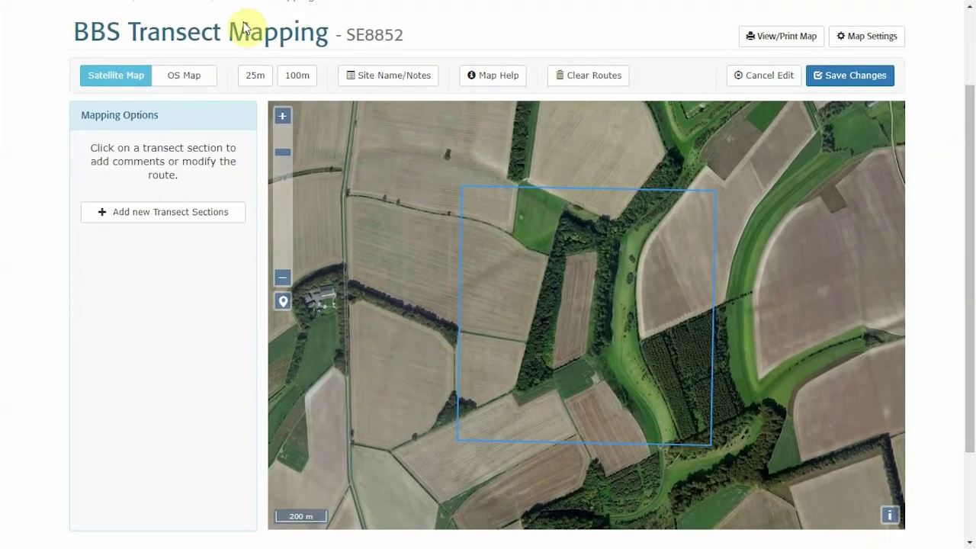
click(183, 79)
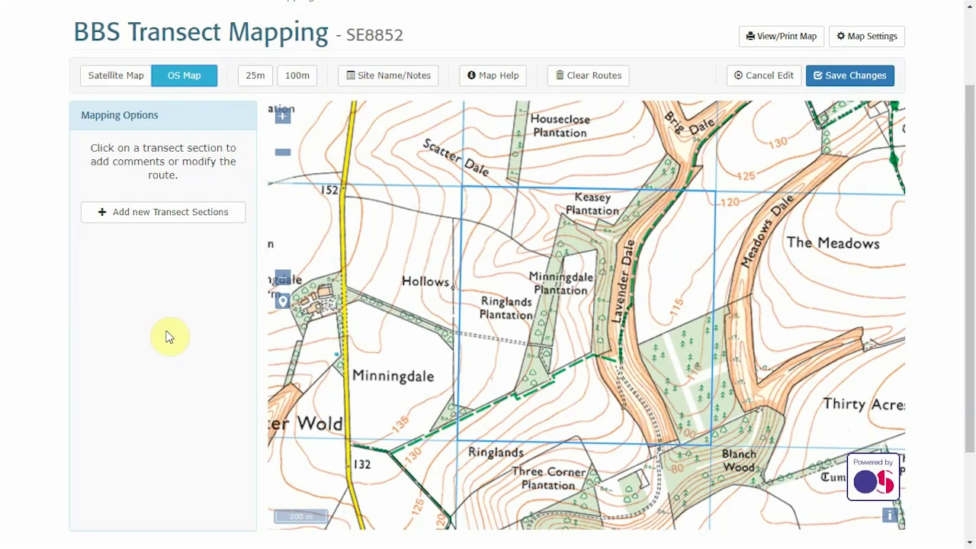
- Start drawing a new transect section on the SE8852 map
click(183, 216)
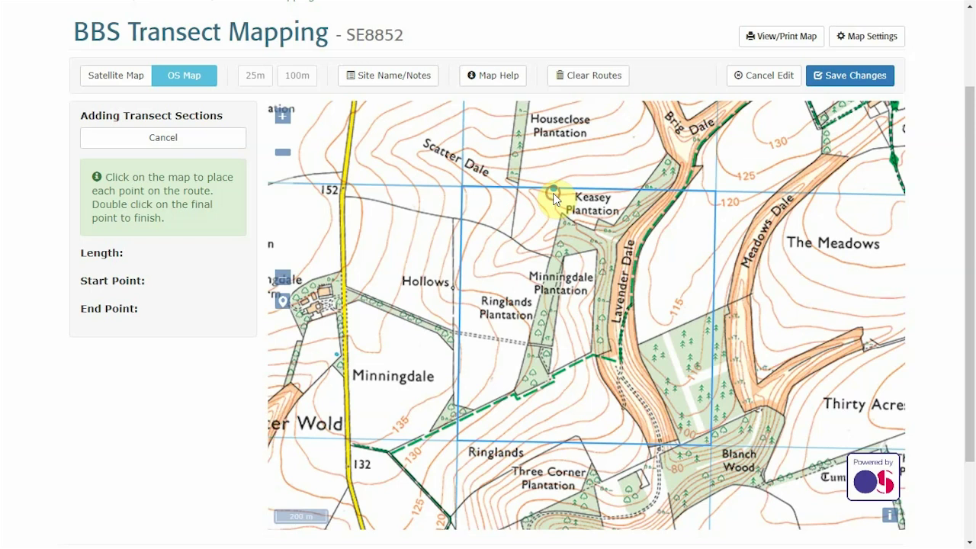
- Draw the first transect south from Keasey Plantation to Ringlands, about 1.02 km in sections 1–5
click(554, 190)
click(548, 242)
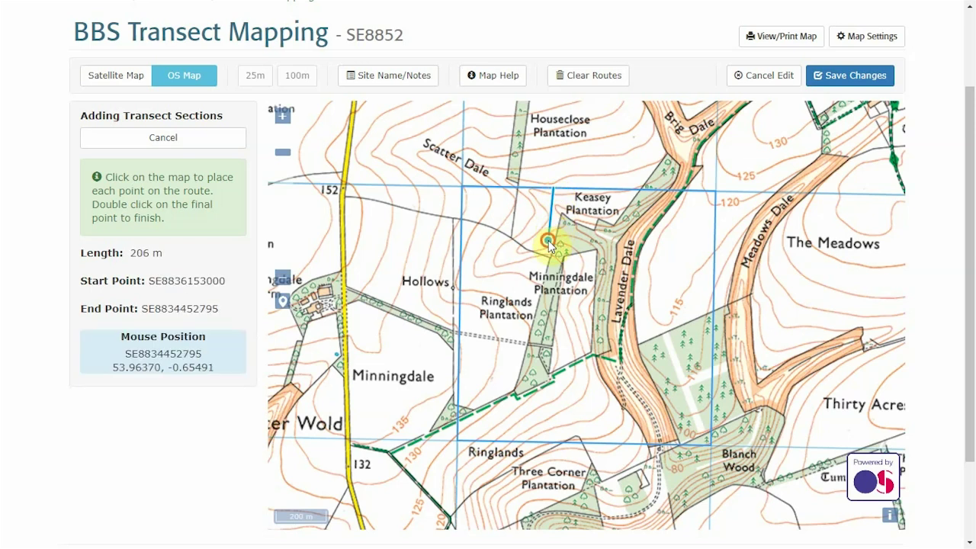
click(536, 270)
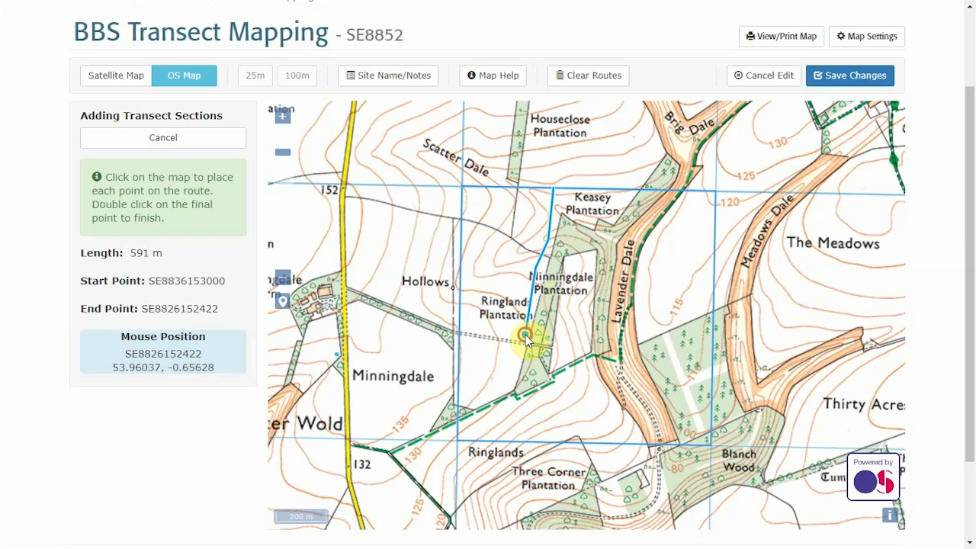
click(514, 388)
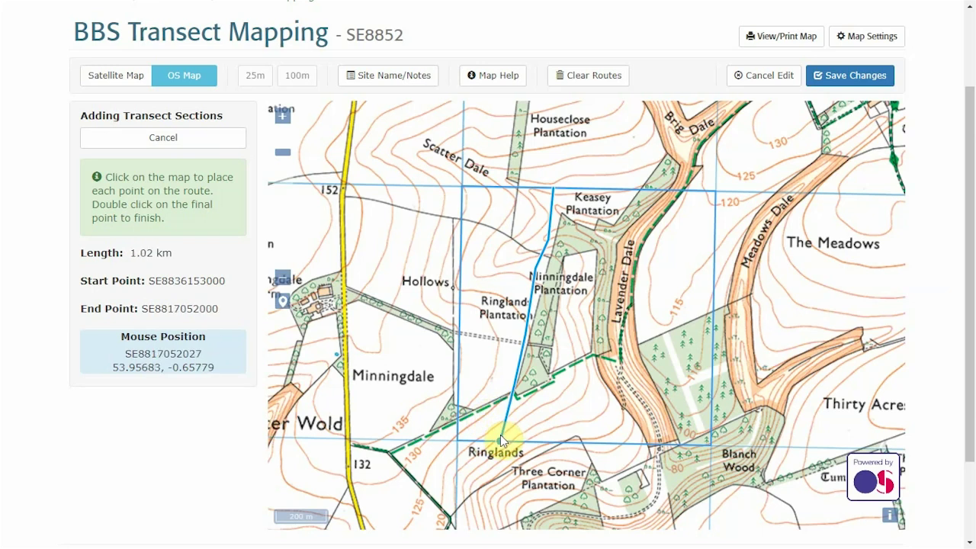
double_click(500, 435)
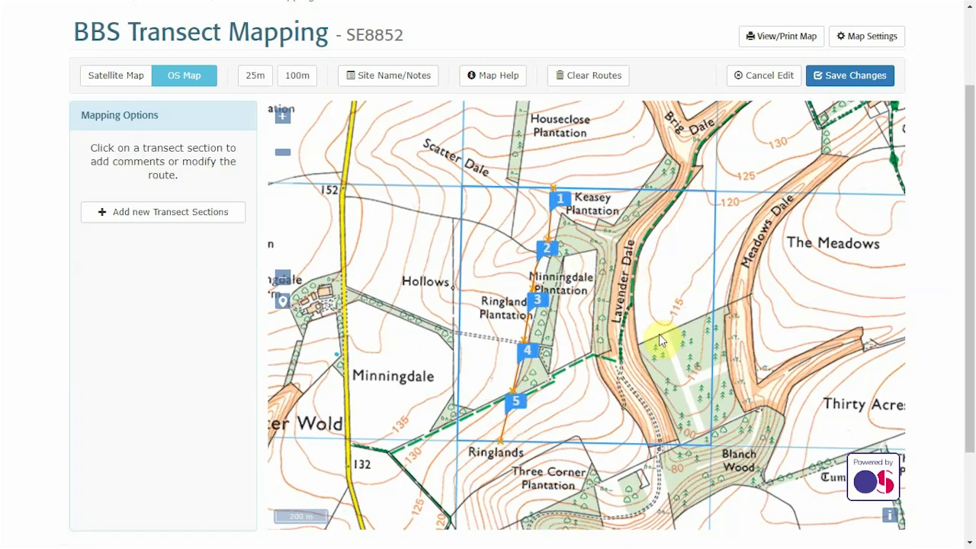
- Draw a second transect north up Lavender Dale from Blanch Wood, adding sections 6–10
click(180, 214)
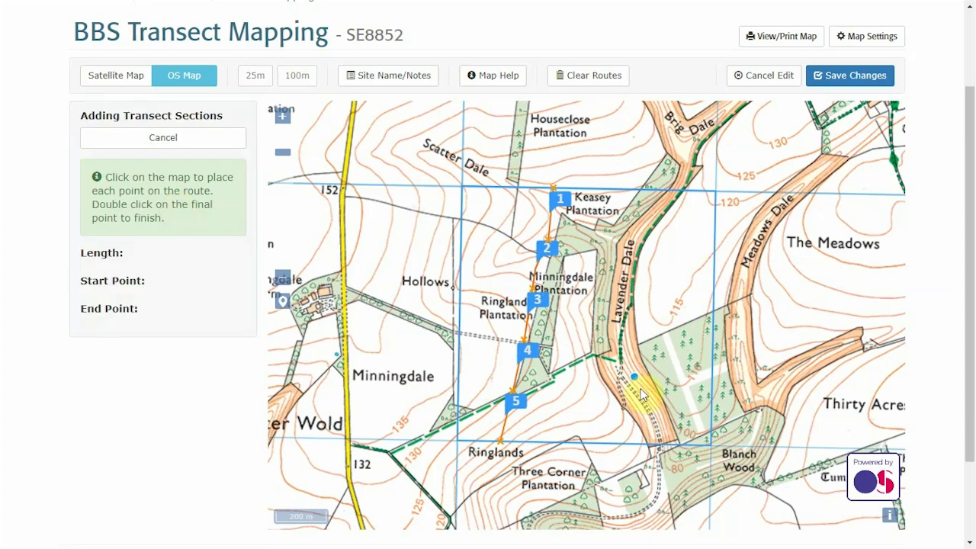
click(658, 443)
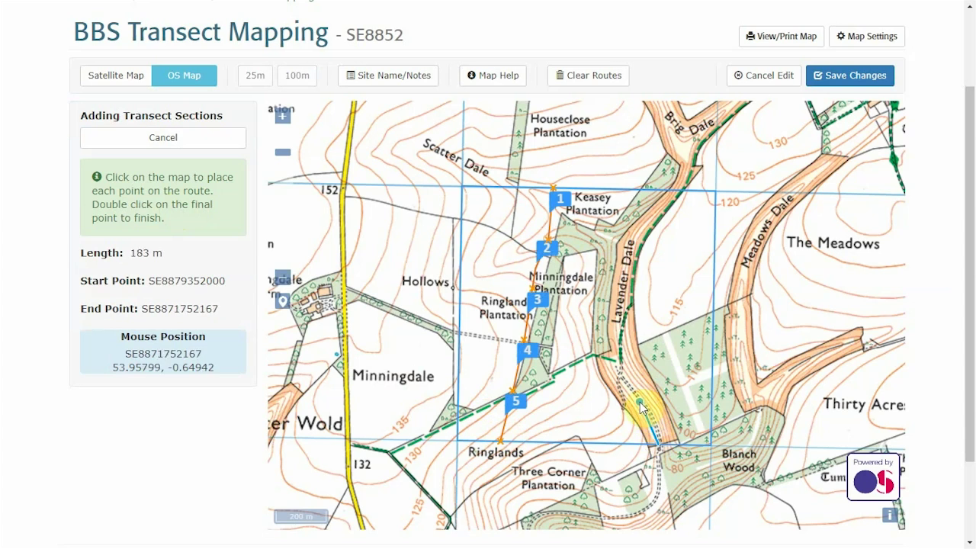
click(619, 375)
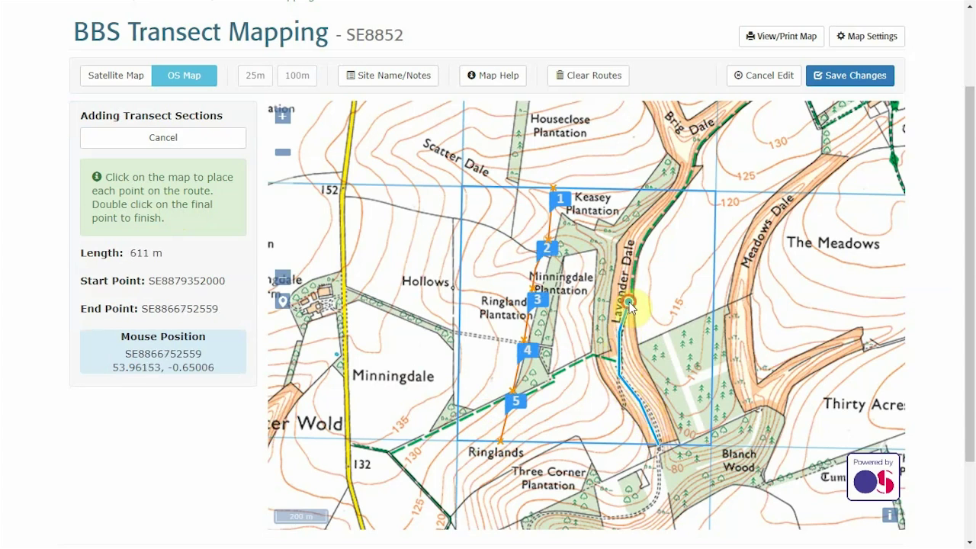
double_click(665, 218)
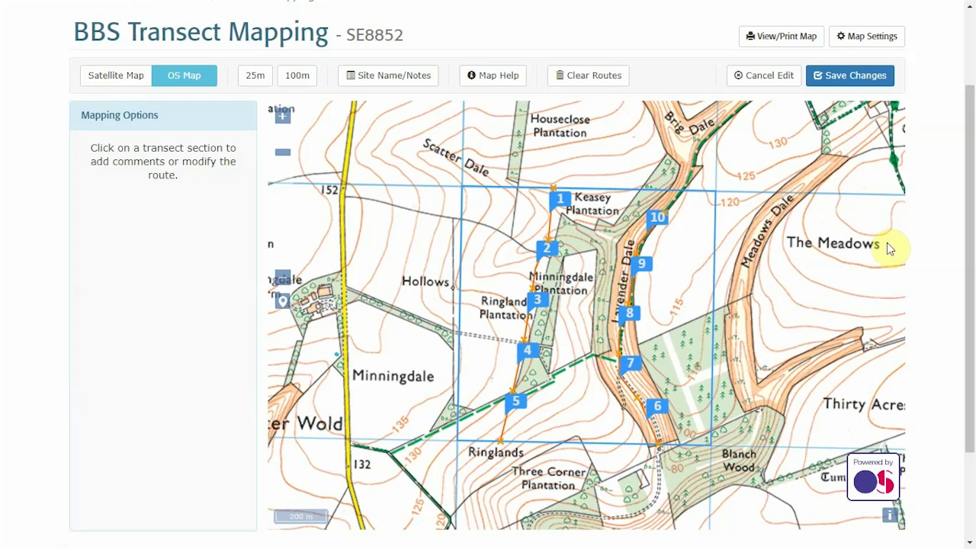
- Show 25 m and 100 m distance bands on both transects and save the mapping changes
click(256, 80)
click(293, 76)
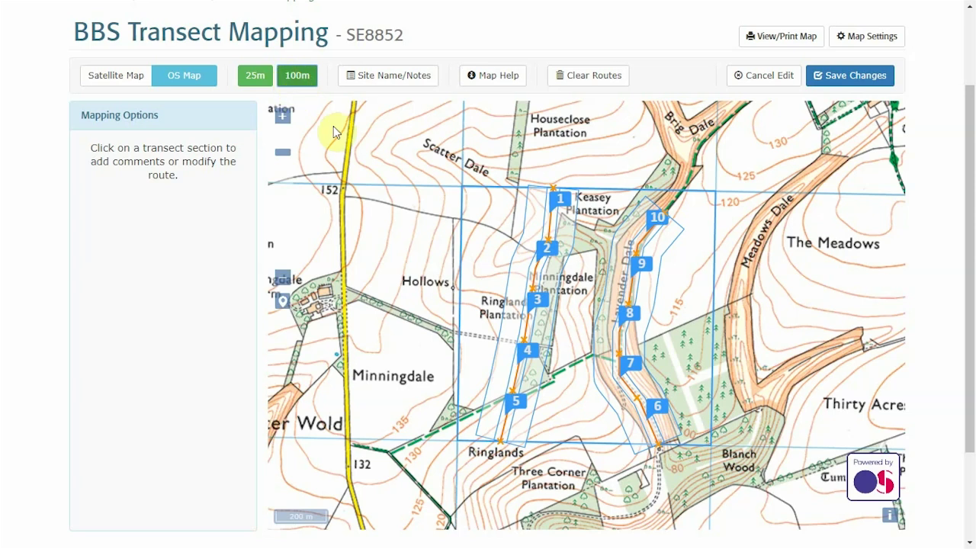
click(840, 80)
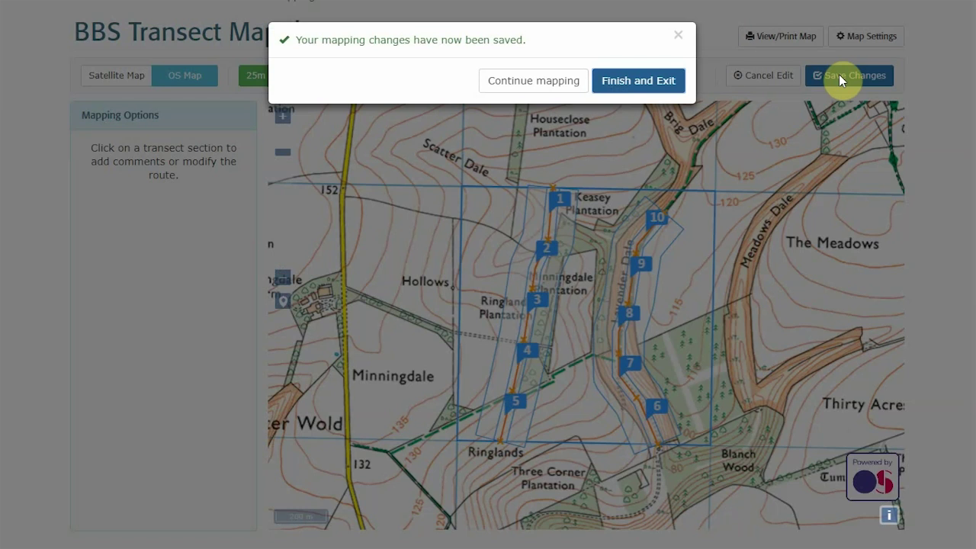
- Open SE8852's printable map with OS and satellite views side by side, showing 25 m and 100 m bands
click(660, 81)
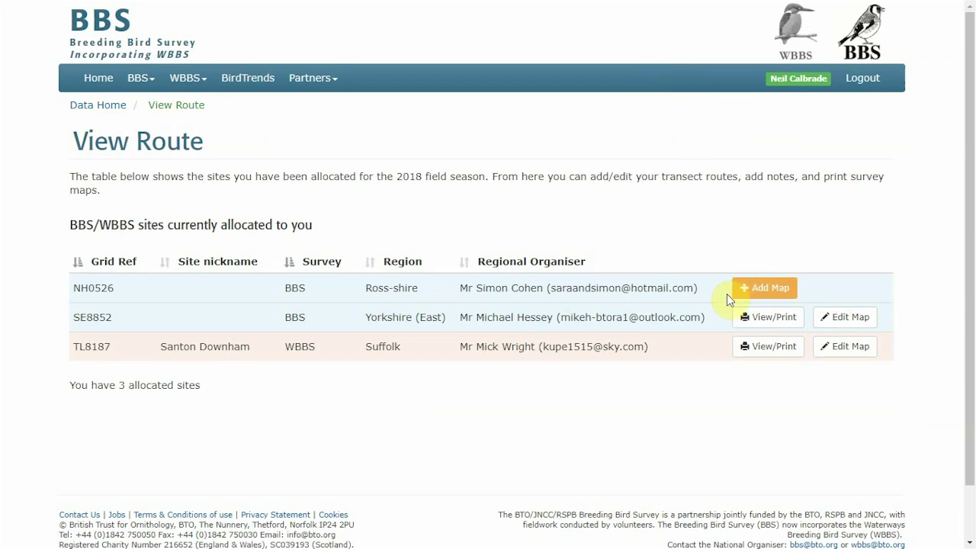
click(773, 320)
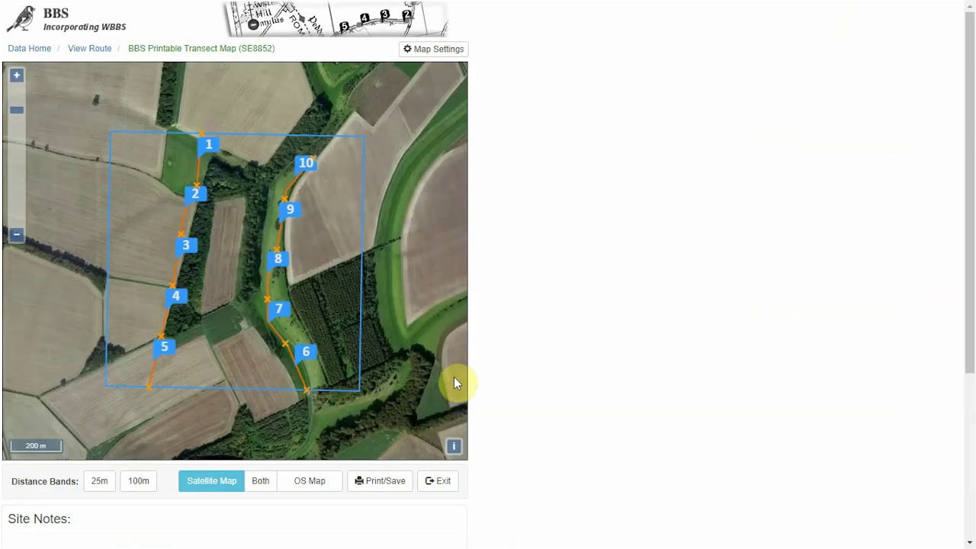
click(262, 481)
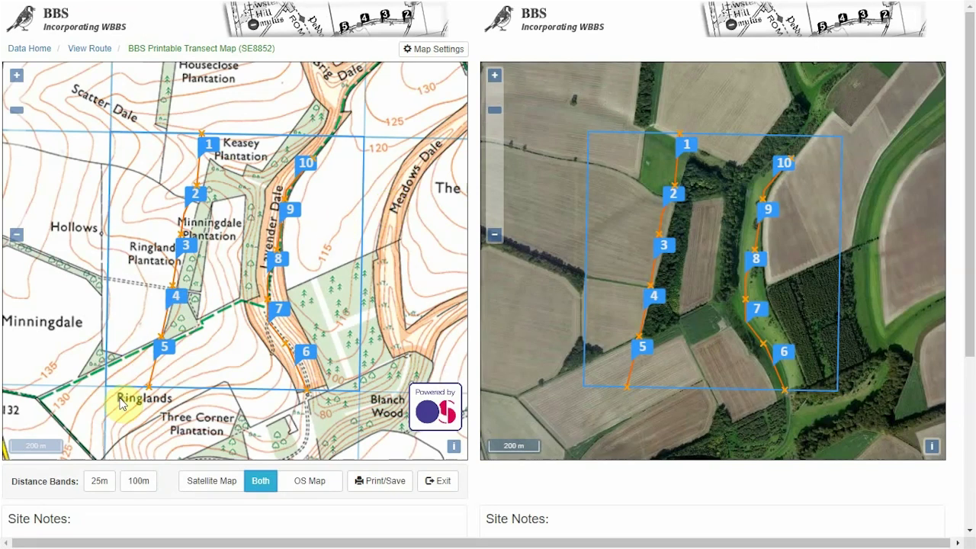
click(138, 481)
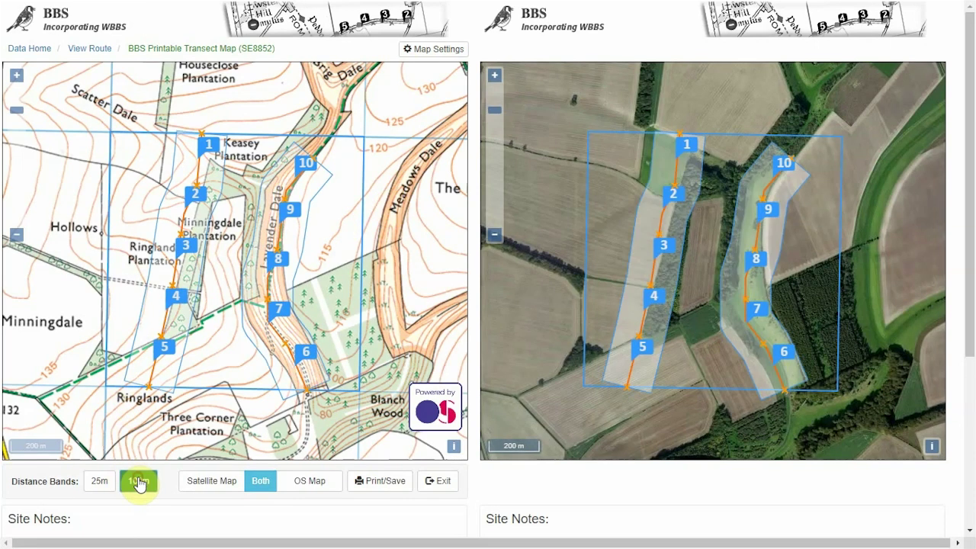
click(96, 484)
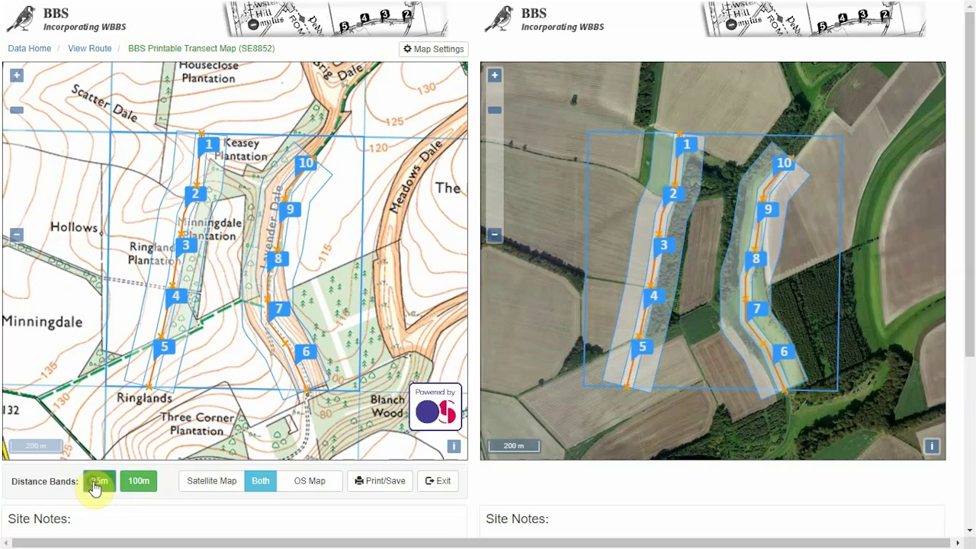
- Set map colours: magenta grid boundary, black section markers, red end points, and reduce background map strength
click(442, 52)
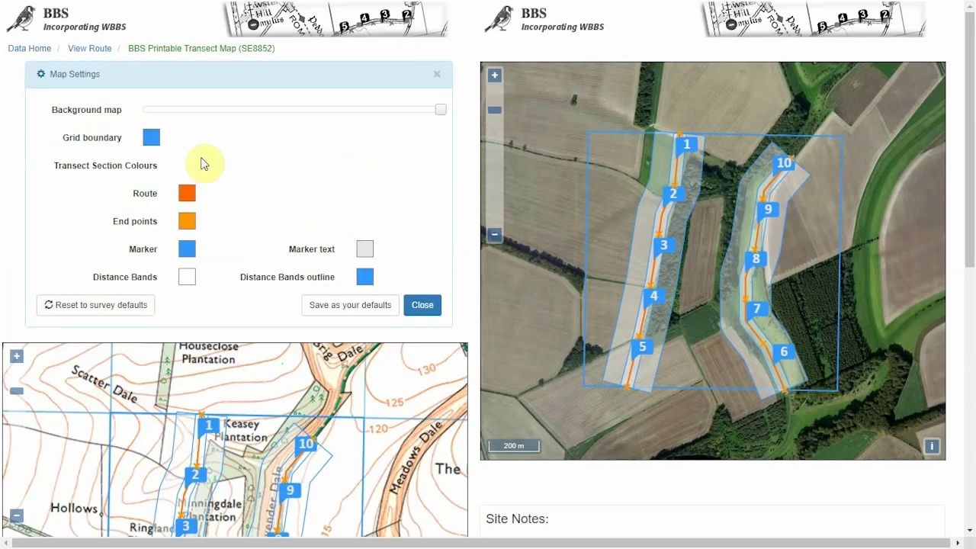
click(148, 145)
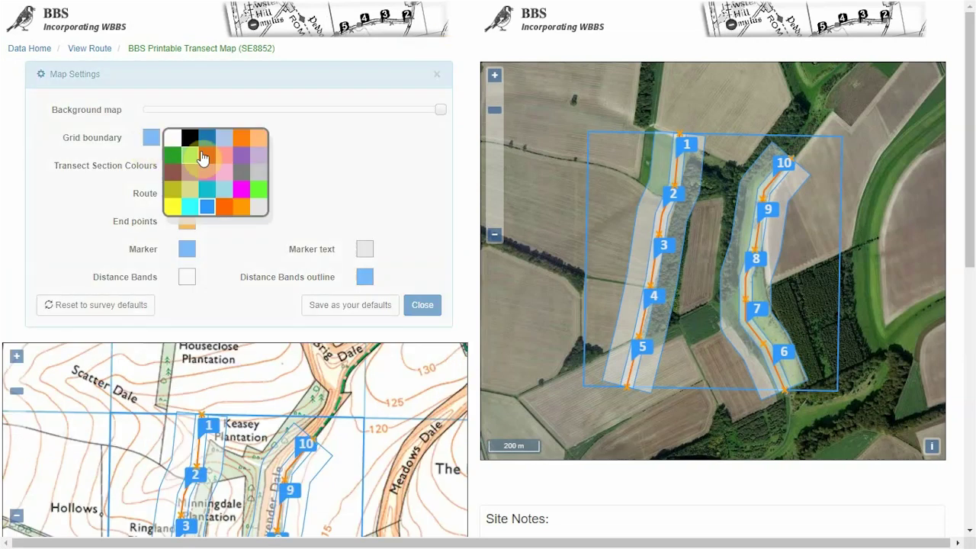
click(241, 190)
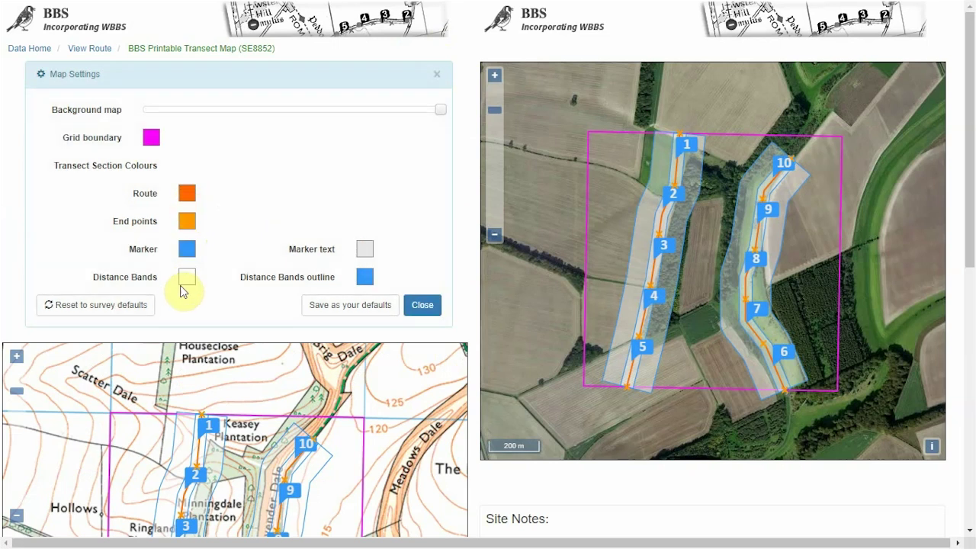
click(187, 250)
click(226, 249)
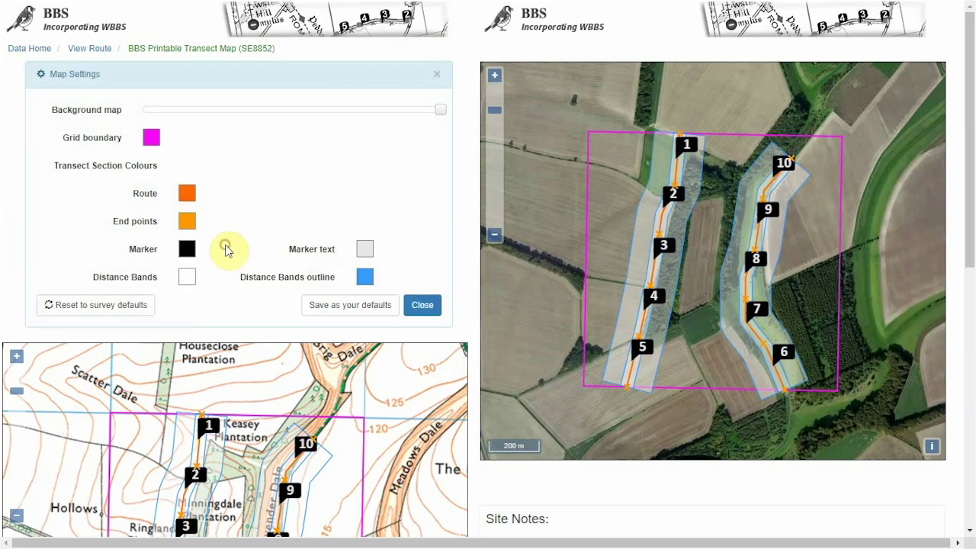
click(188, 222)
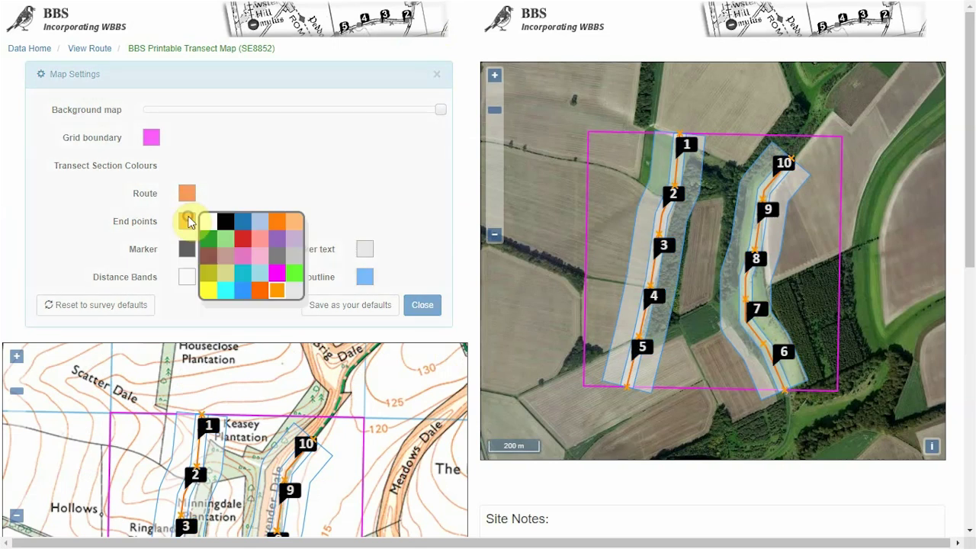
click(241, 238)
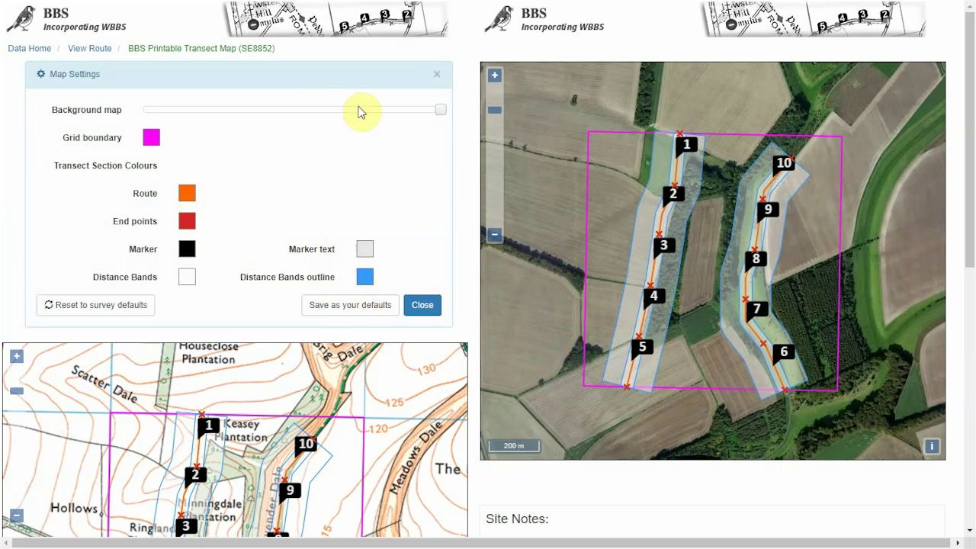
drag(442, 109, 406, 113)
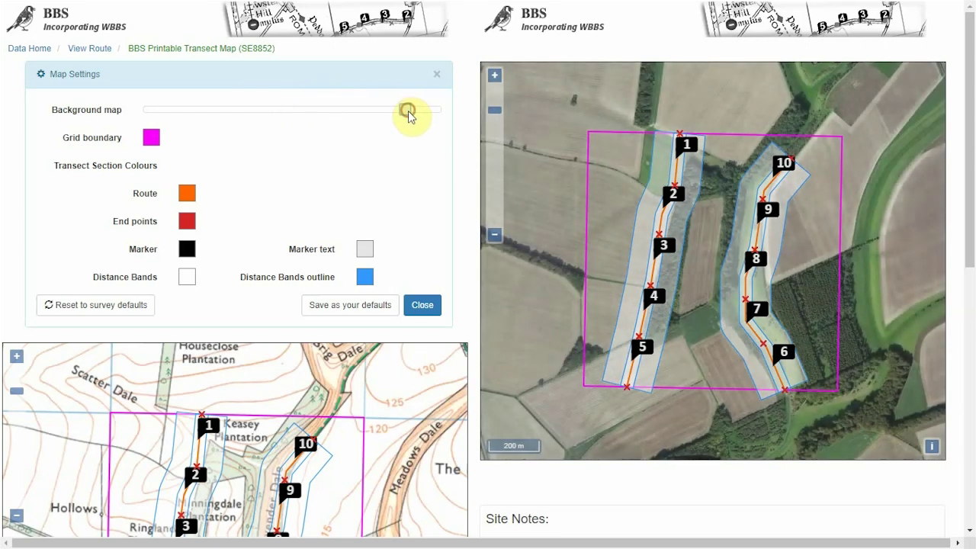
click(421, 306)
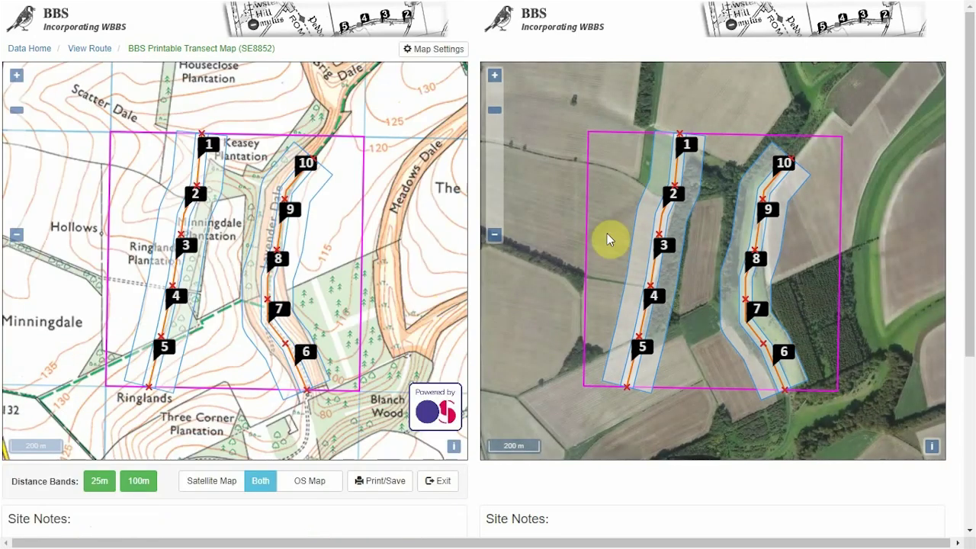
- List start and end grid references for sections #1–#10 in the Transect Notes
drag(970, 267, 974, 408)
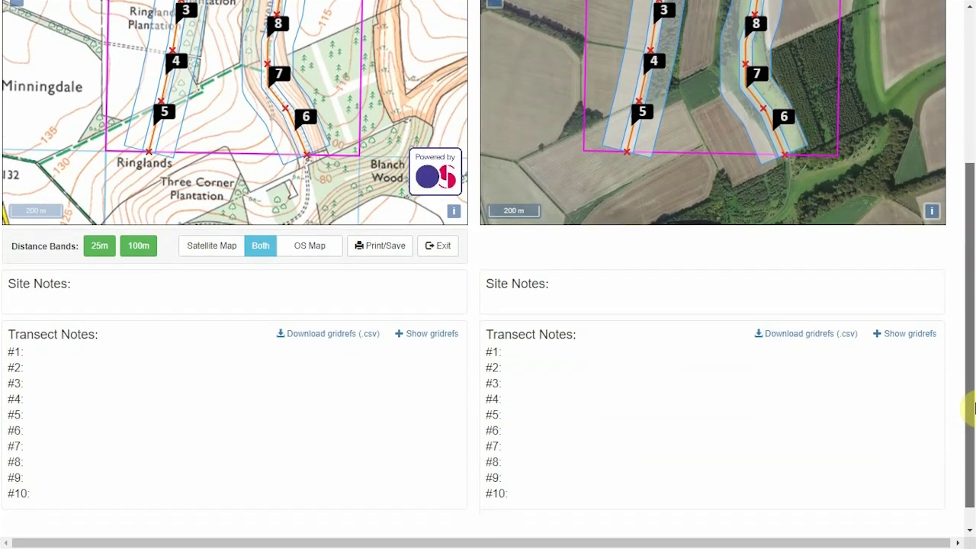
click(421, 335)
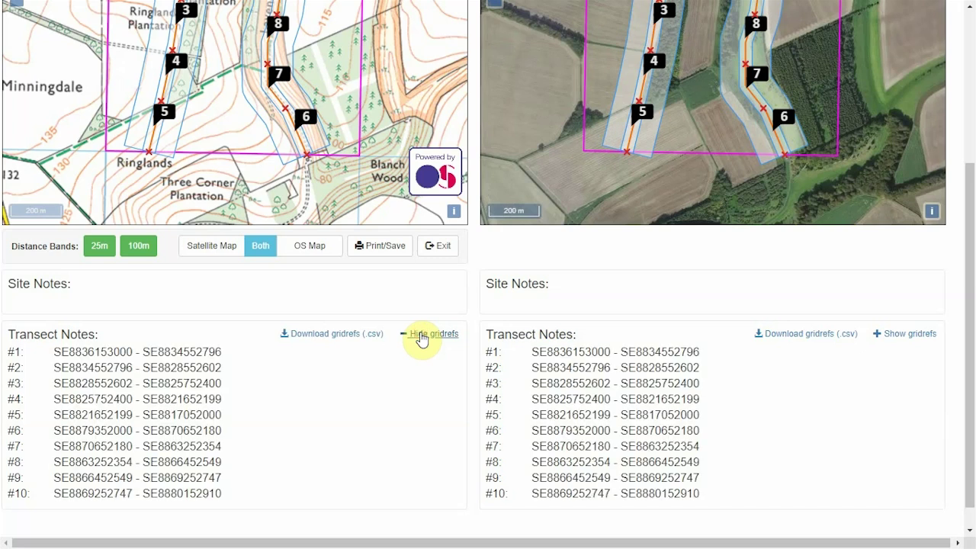
drag(969, 299, 966, 228)
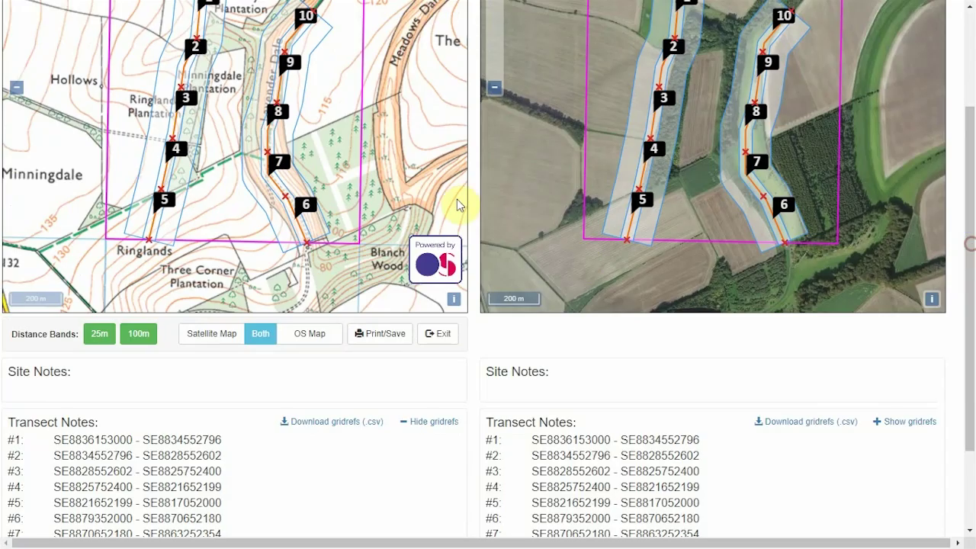
- Print or save the SE8852 printable transect map
click(389, 336)
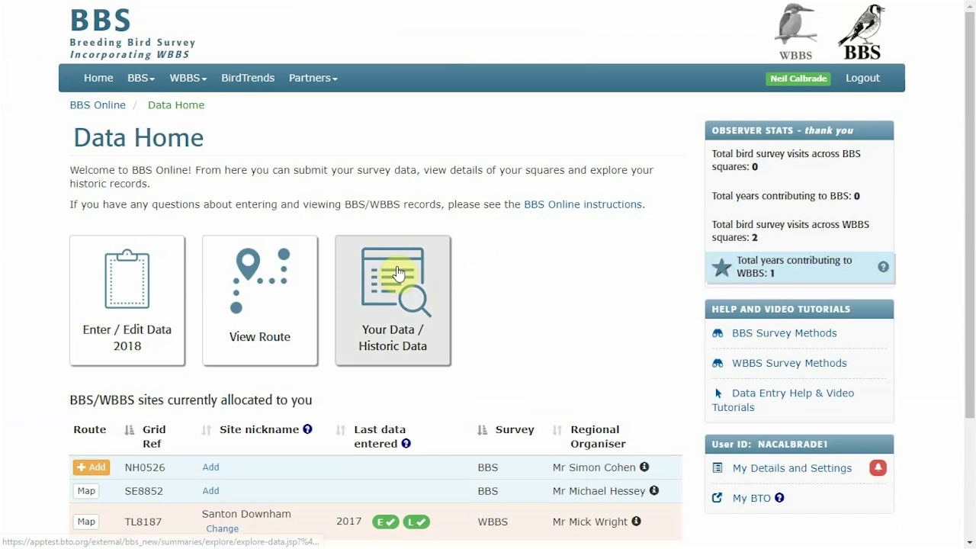
- Reopen the SE8852 route map for editing and scroll to its ten sections on satellite imagery
click(274, 307)
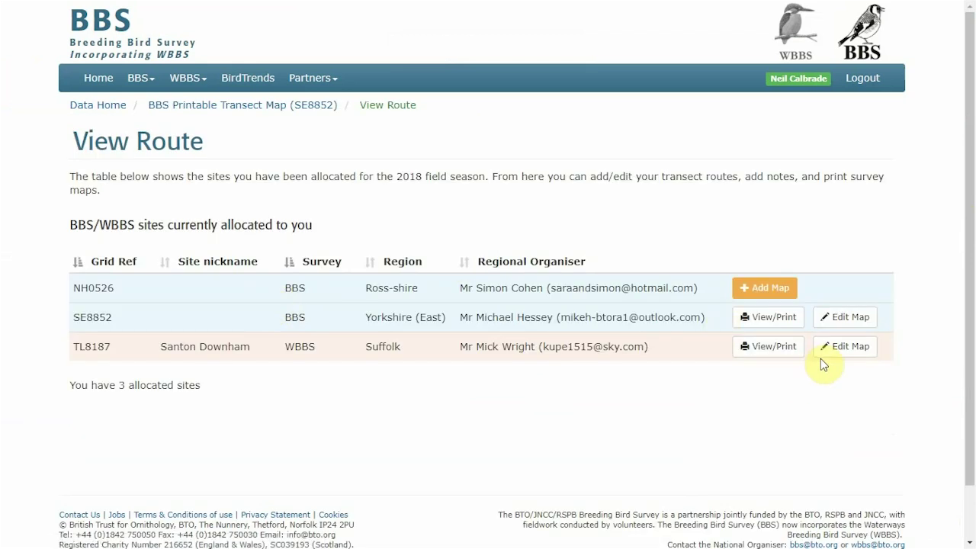
click(839, 324)
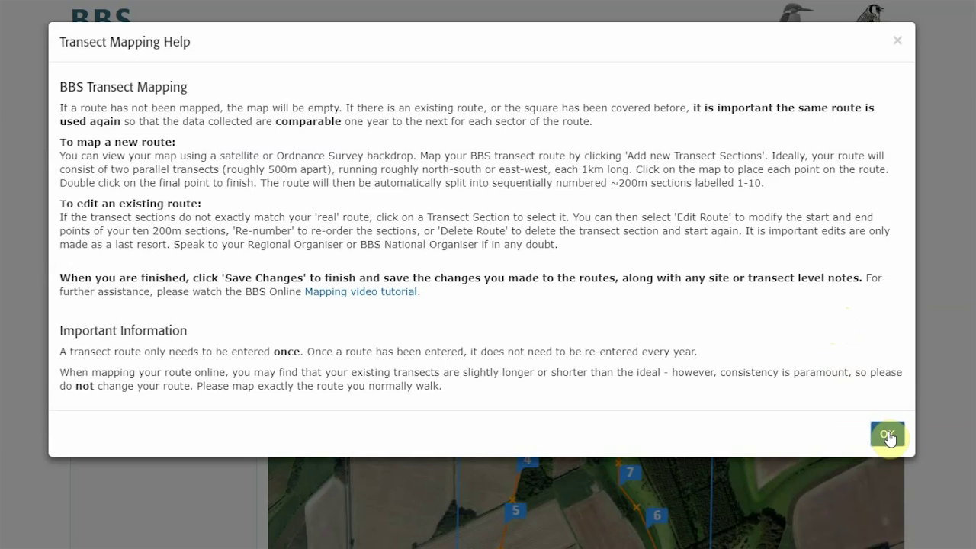
click(888, 436)
drag(973, 235, 971, 311)
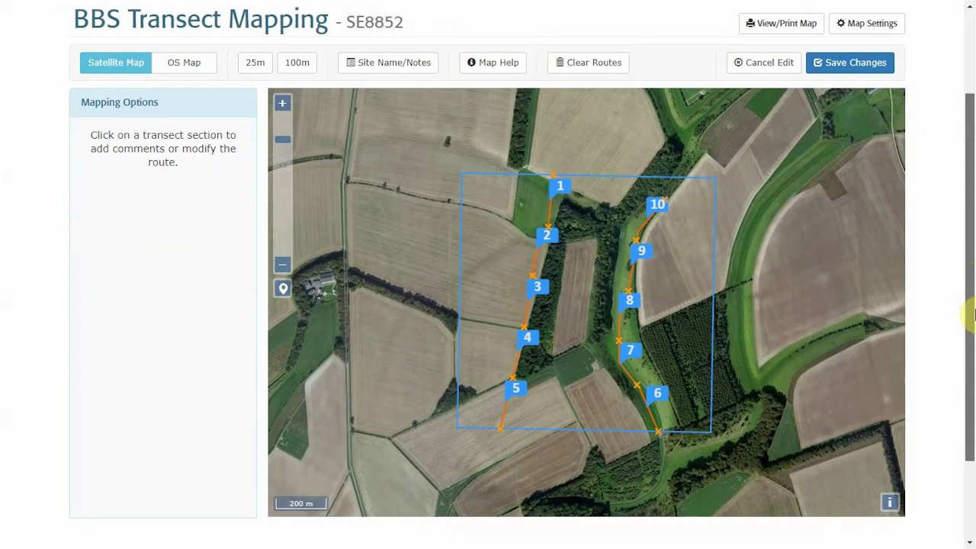
- Give SE8852 the site note 'Park at Hill Farm' and the nickname 'Marys Farm'
click(394, 78)
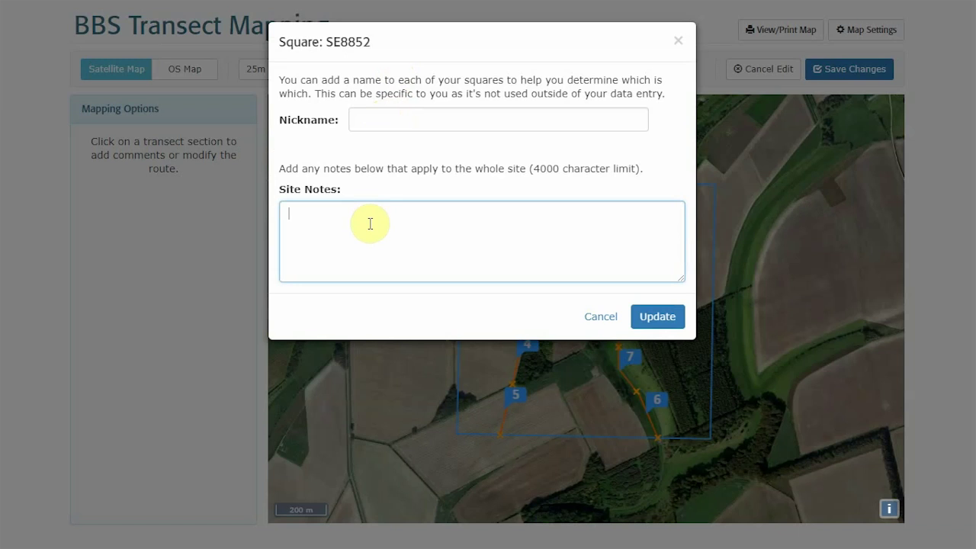
text(Park at Hill Farm)
click(456, 122)
text(Marys )
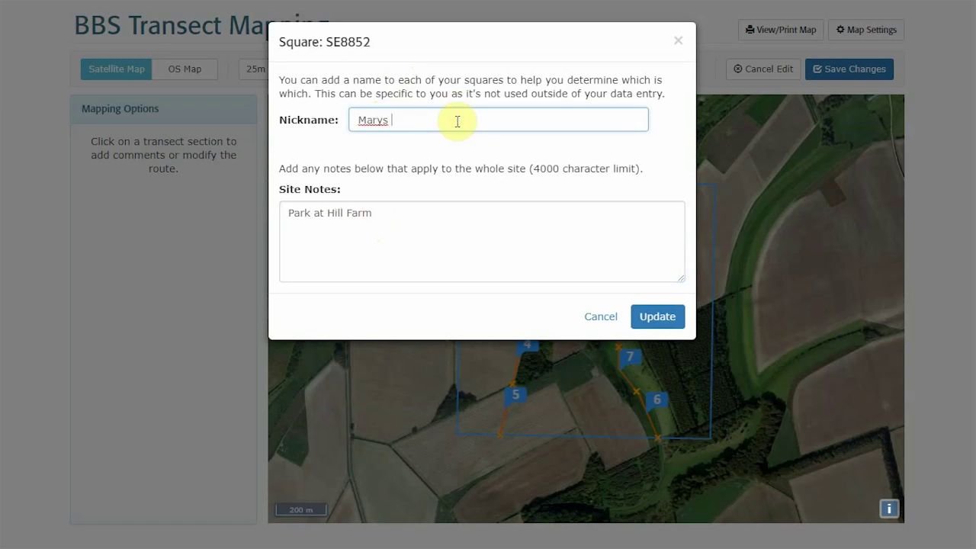
text(Farm)
click(647, 315)
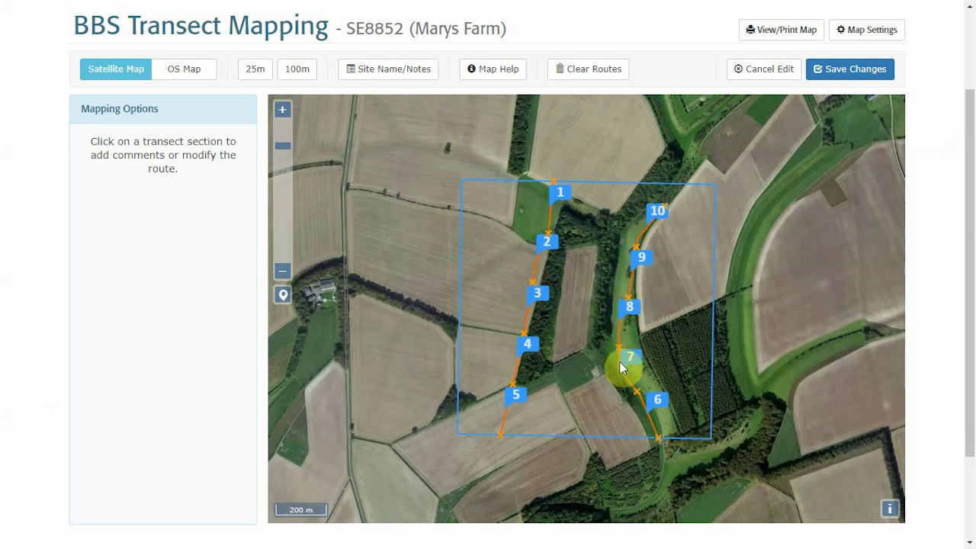
- Add the note 'Cross at bridge to south' to transect section 6
click(660, 398)
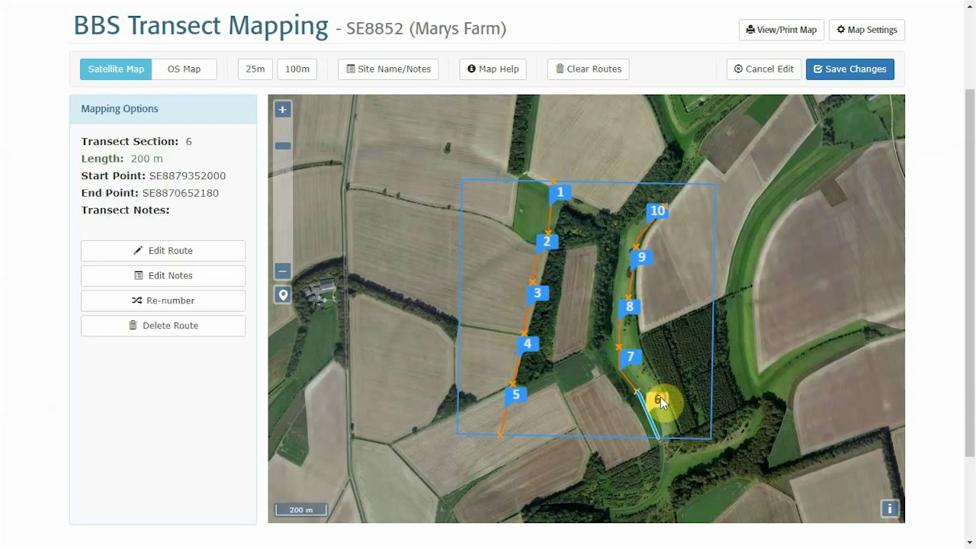
click(191, 279)
text(Crossa)
key(BackSpace)
text(at bridge to south)
click(223, 391)
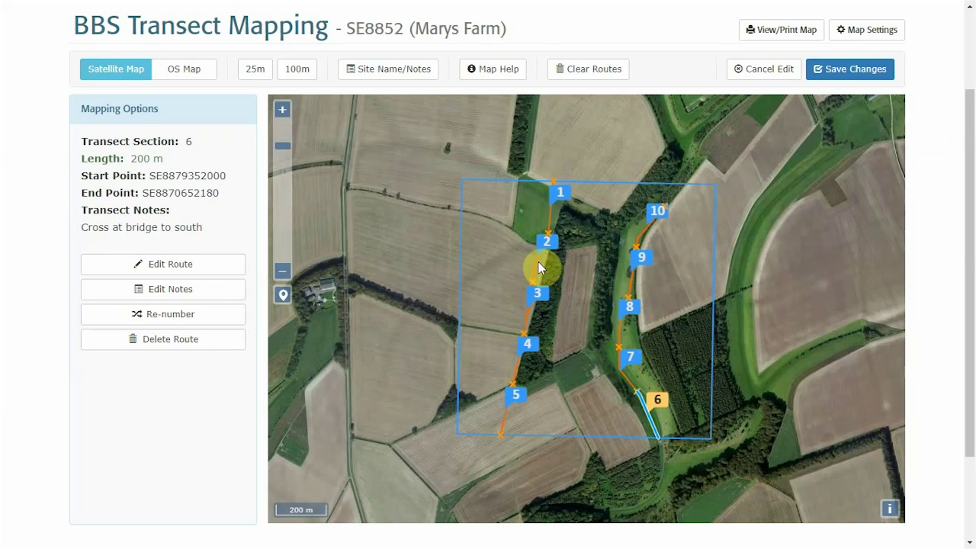
click(515, 394)
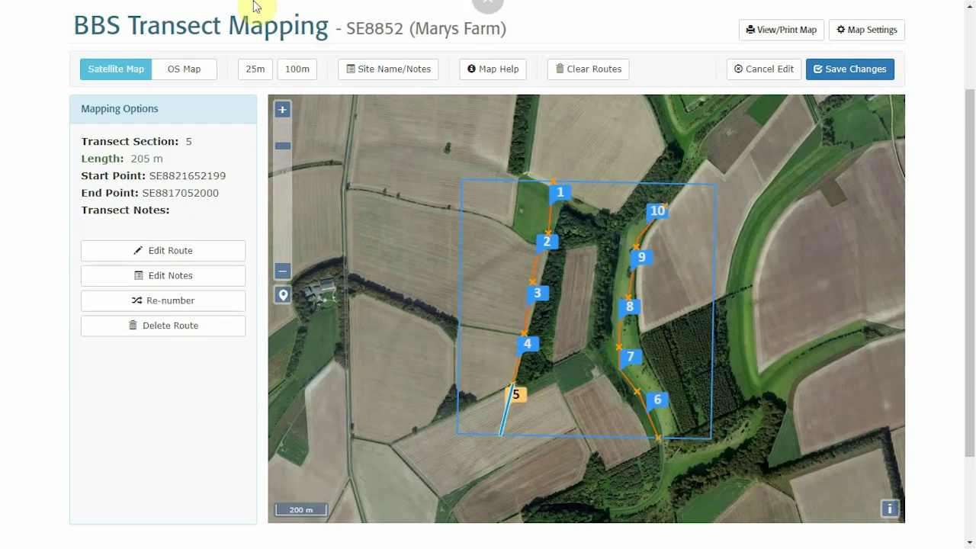
click(282, 109)
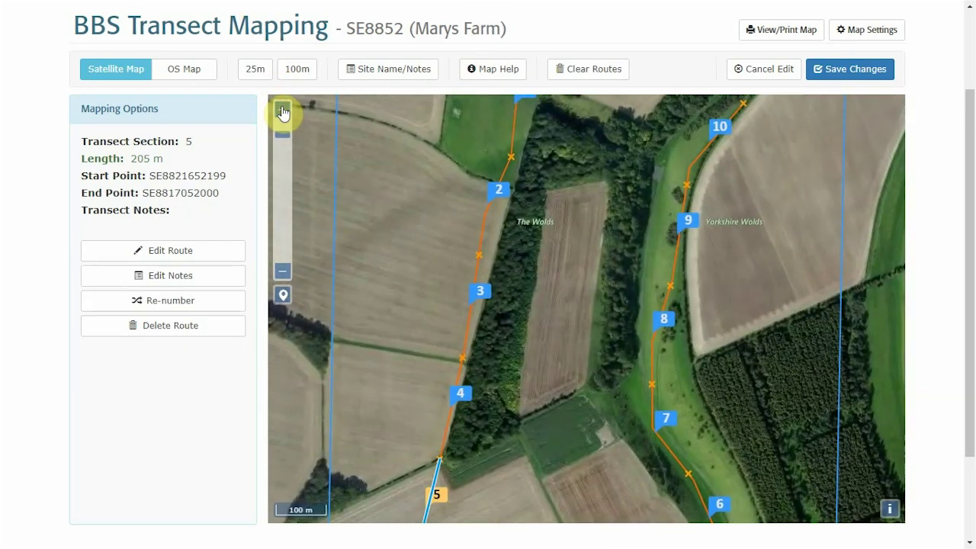
drag(431, 282, 473, 135)
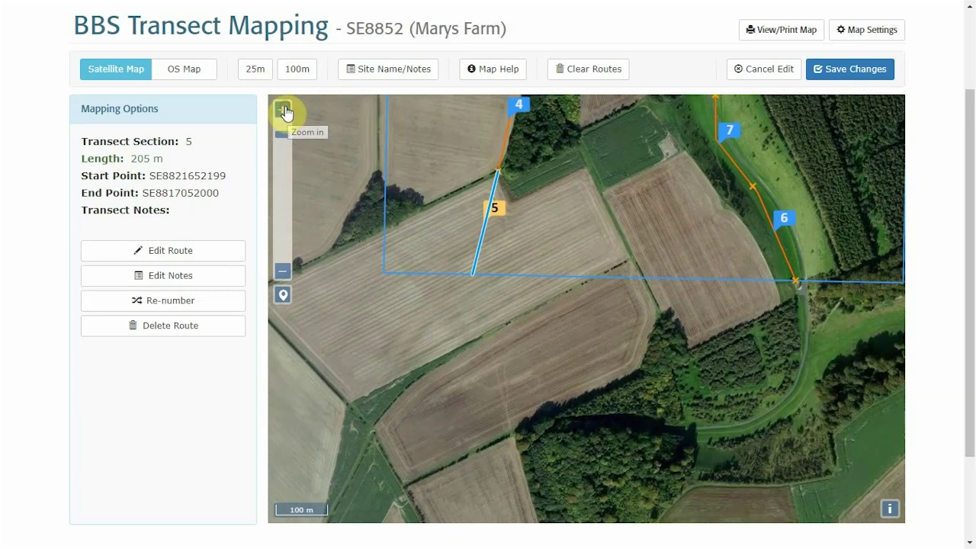
click(284, 111)
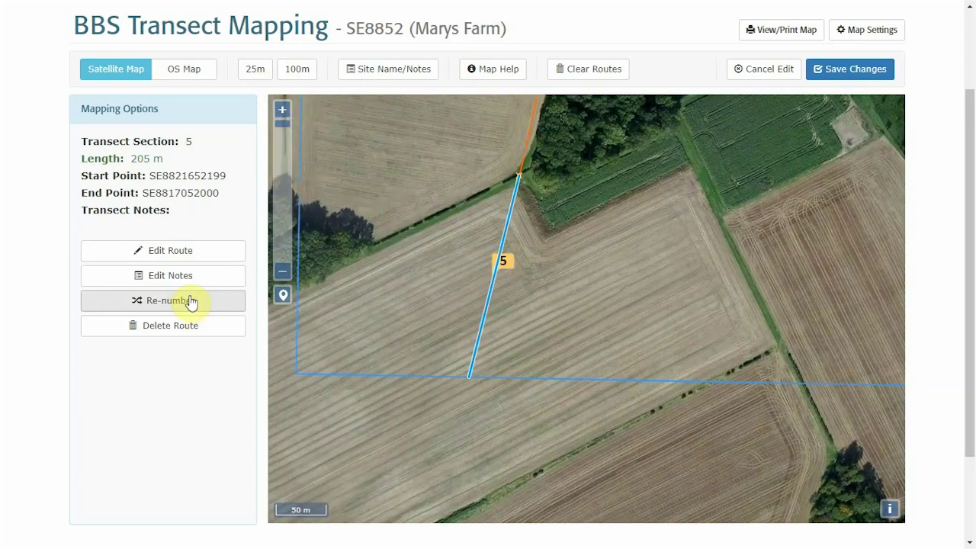
click(173, 250)
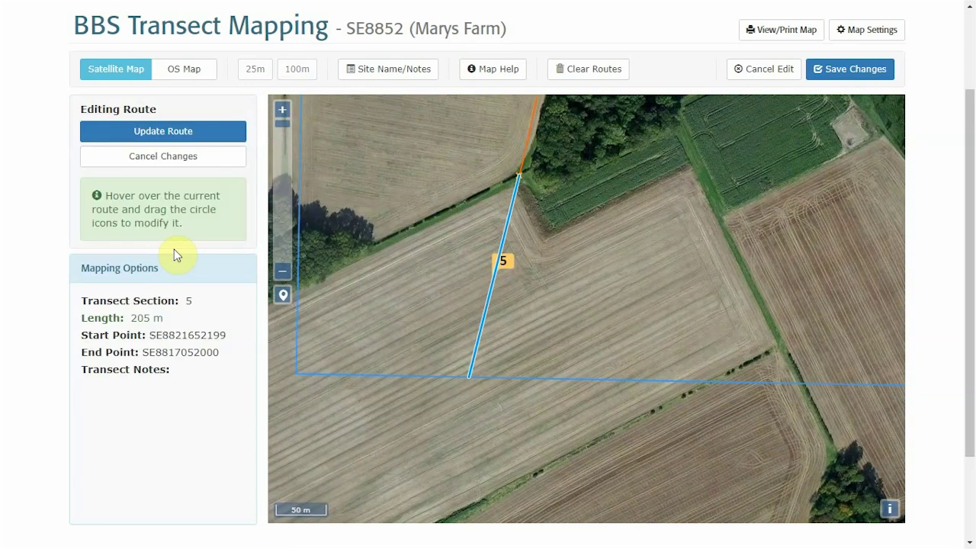
drag(469, 377, 607, 360)
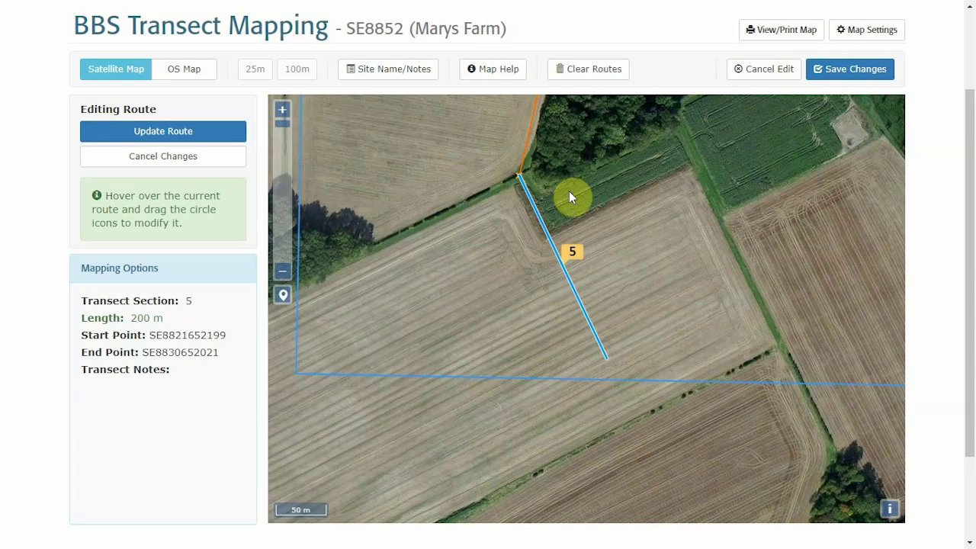
- Confirm section 5's new route and zoom out to show both transect routes
click(189, 131)
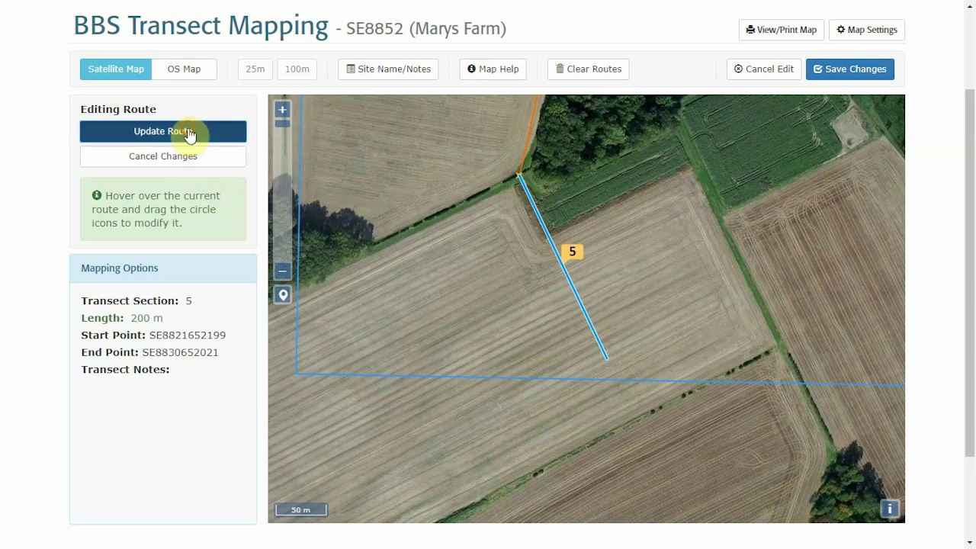
click(282, 276)
click(282, 276)
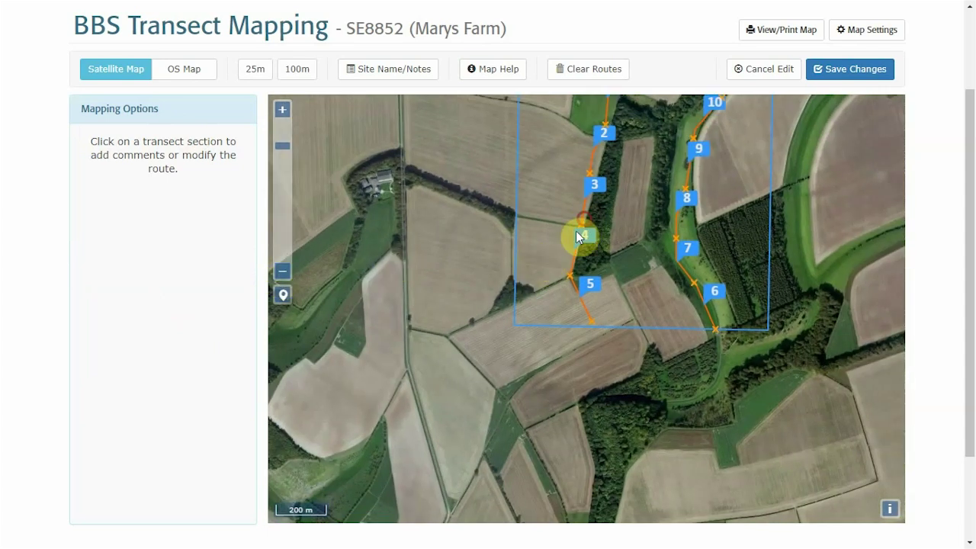
drag(577, 235, 413, 364)
- Check sections 9, 10, 1 and 2, then save all route and note changes
click(539, 284)
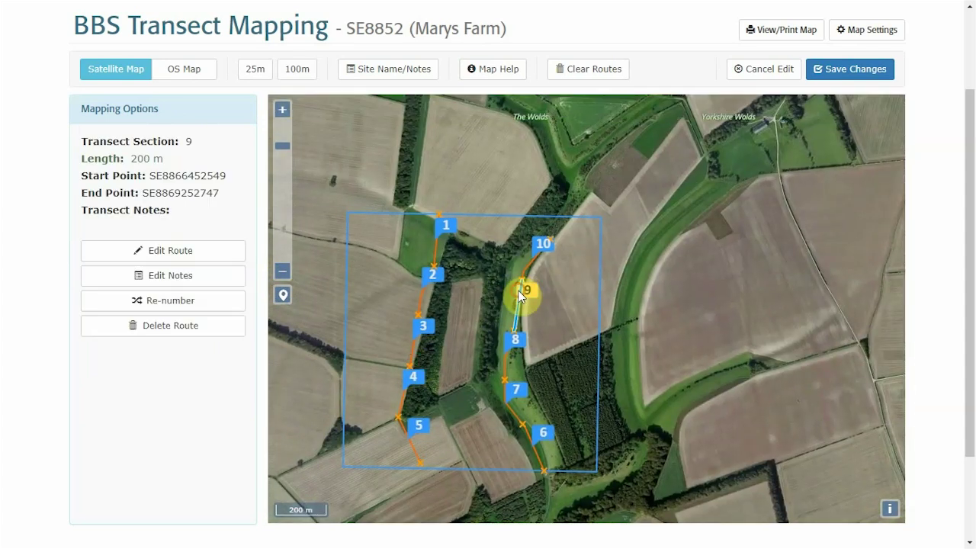
click(544, 251)
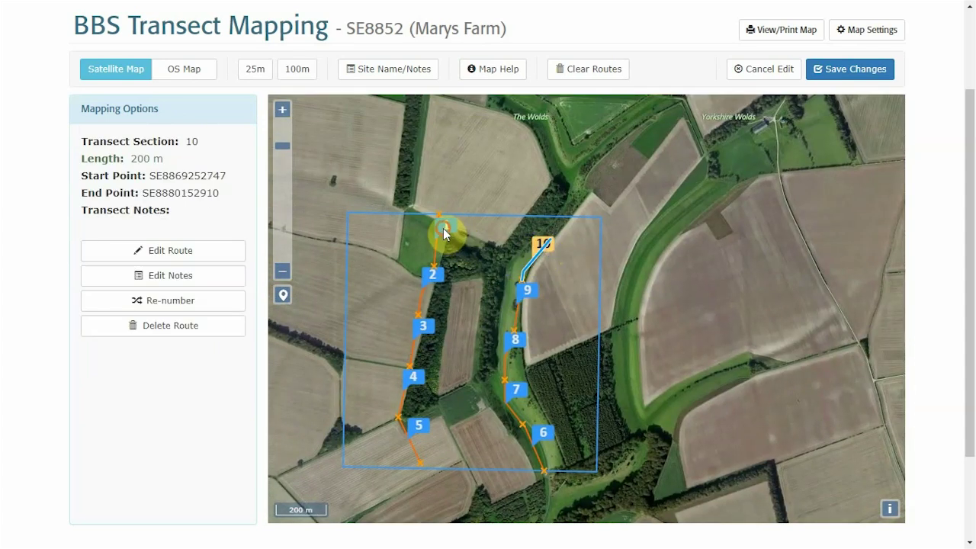
click(444, 228)
click(435, 277)
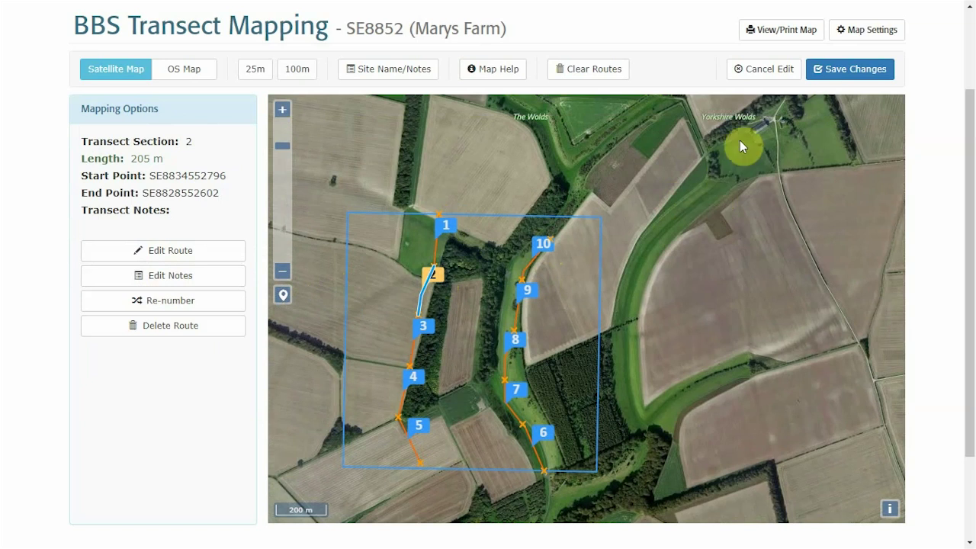
click(854, 71)
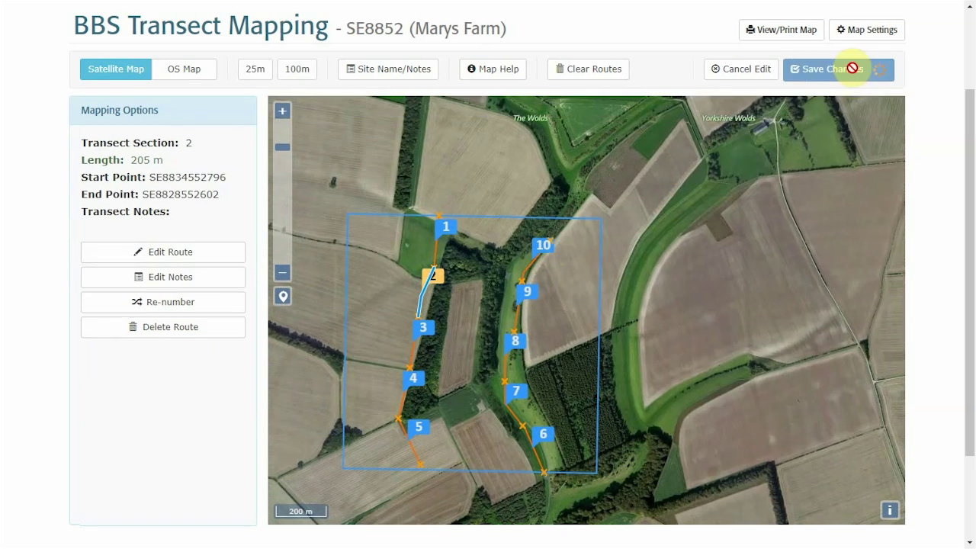